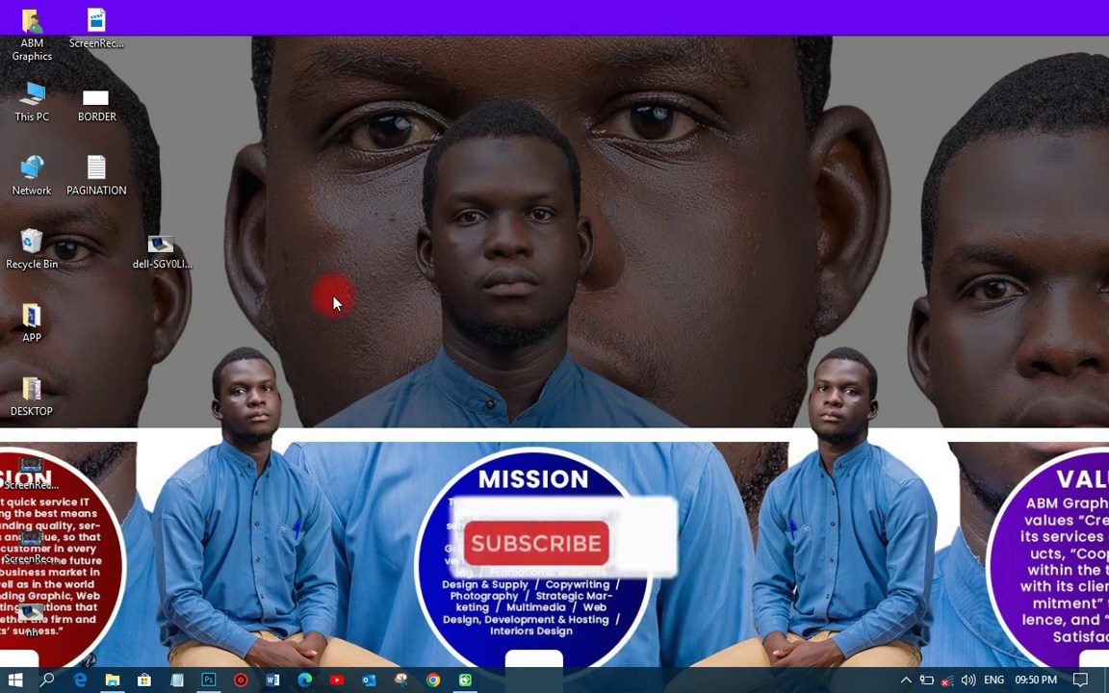
Step: Open the dell-SGY0LIfTKZ4-unsplash photo from the Desktop in Photoshop and duplicate its Background layer
left_click(220, 682)
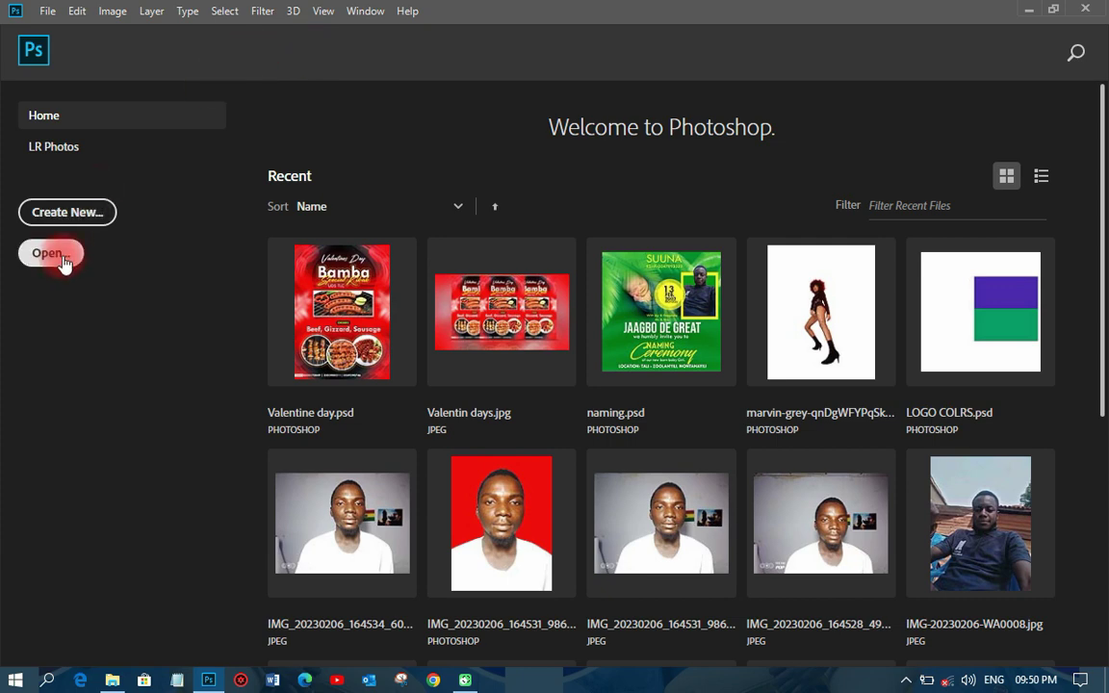
left_click(63, 258)
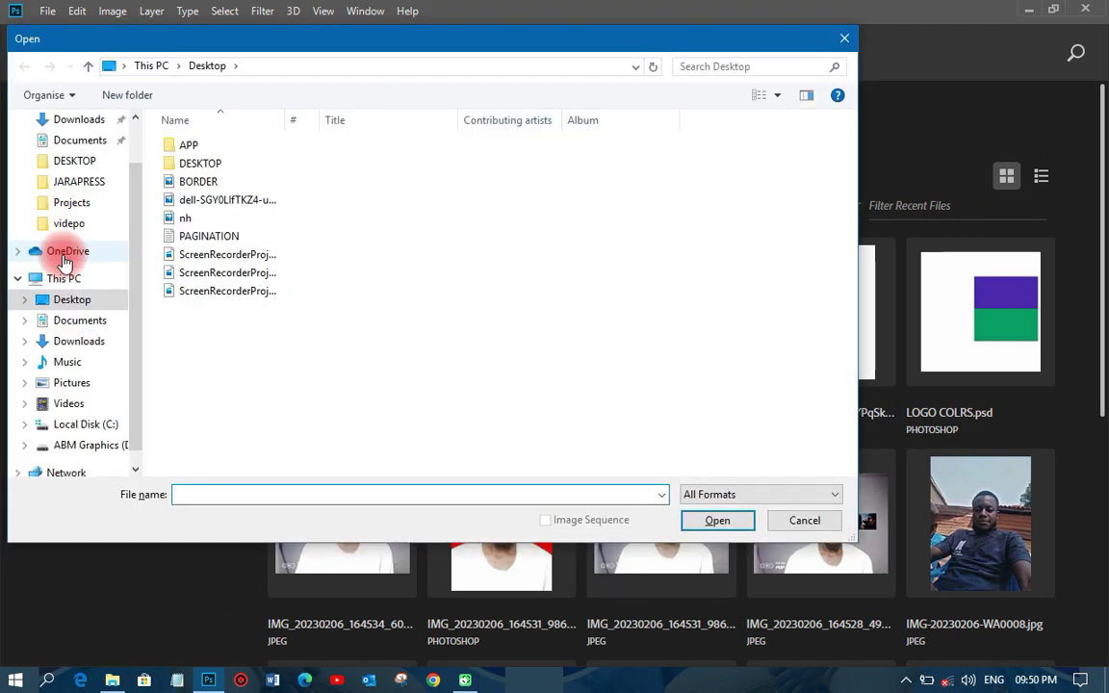
double_click(211, 200)
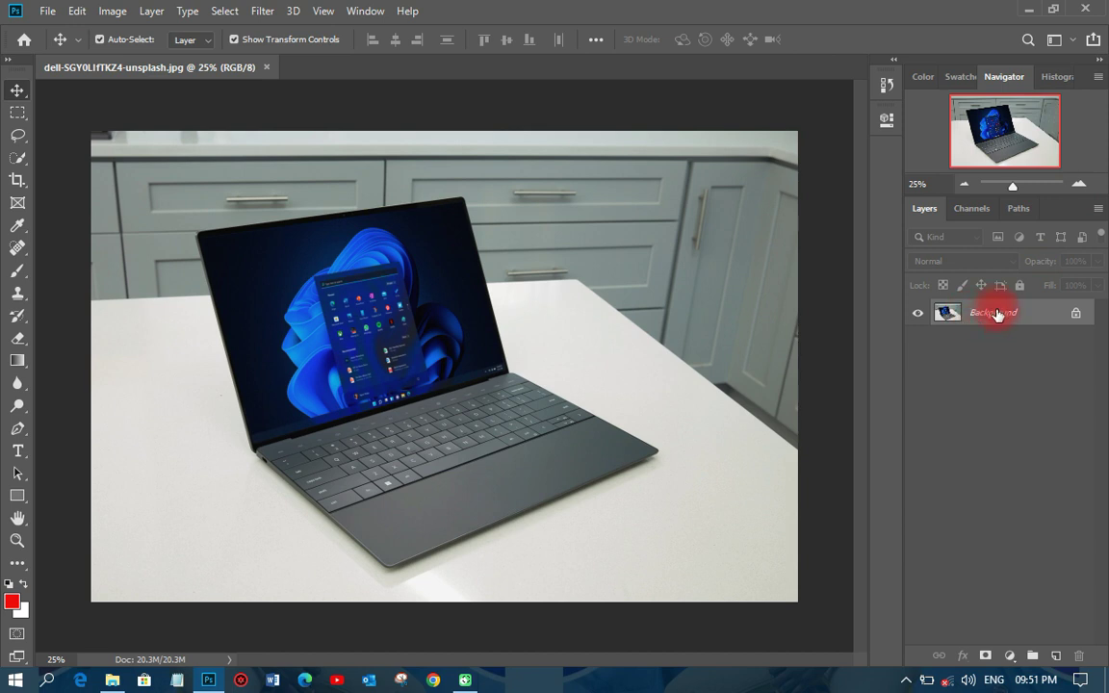
key("ctrl+j")
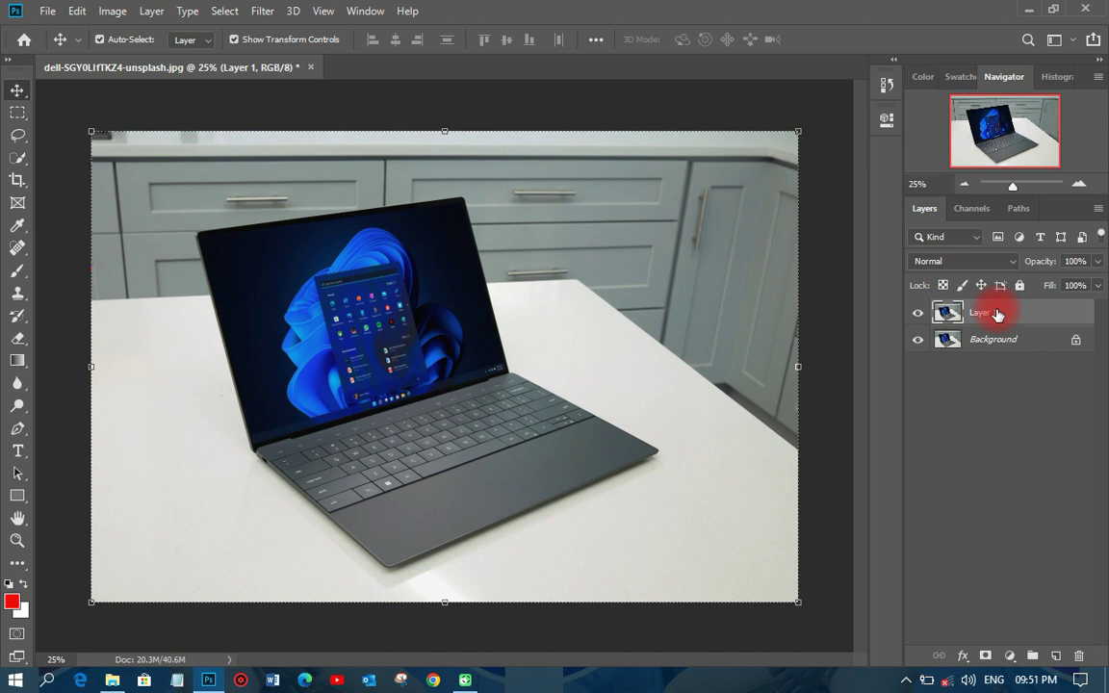
Step: Try rectangular marquee selections at the photo's right-hand corners, finishing with the empty tabletop area in the lower-right corner
left_click(14, 115)
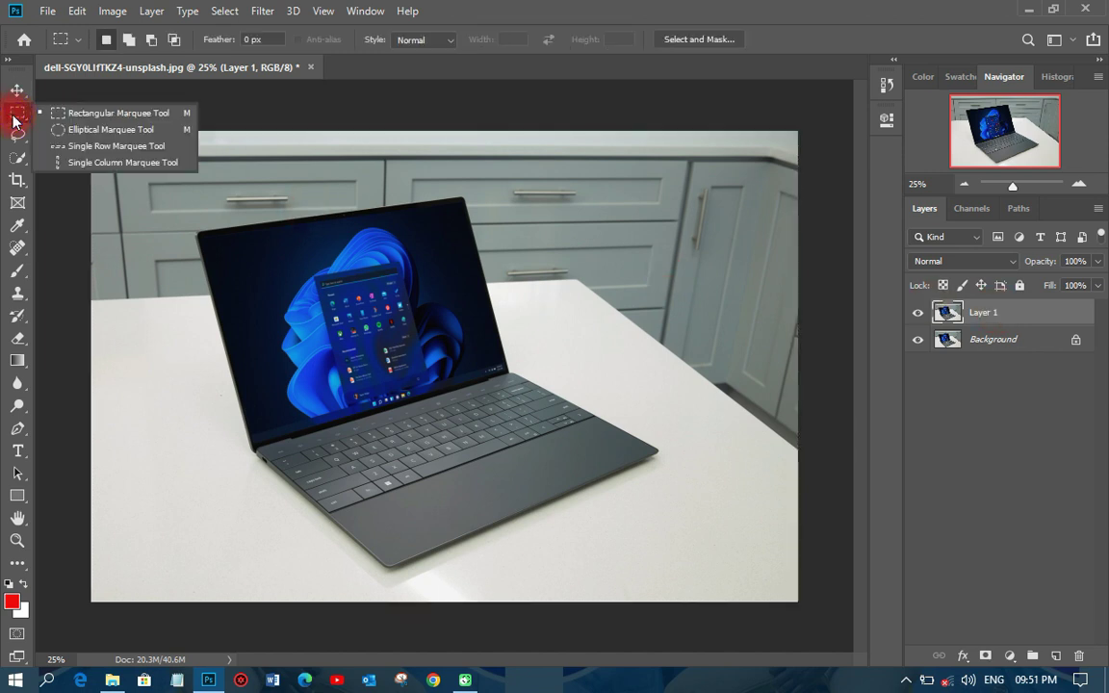
left_click(111, 114)
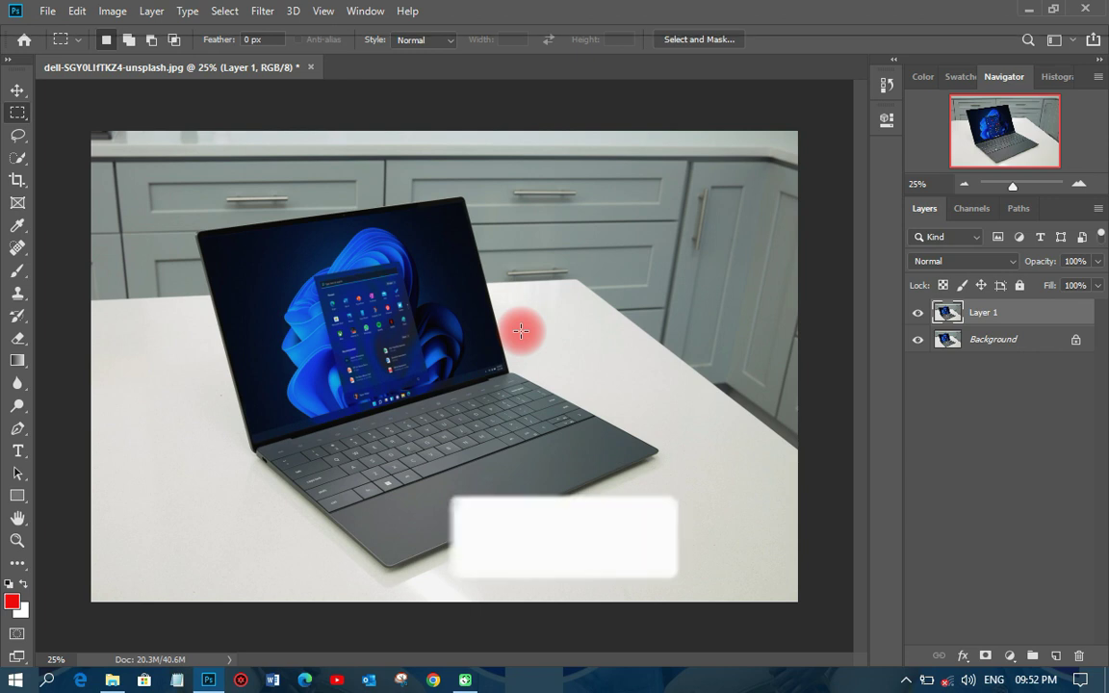
right_click(19, 113)
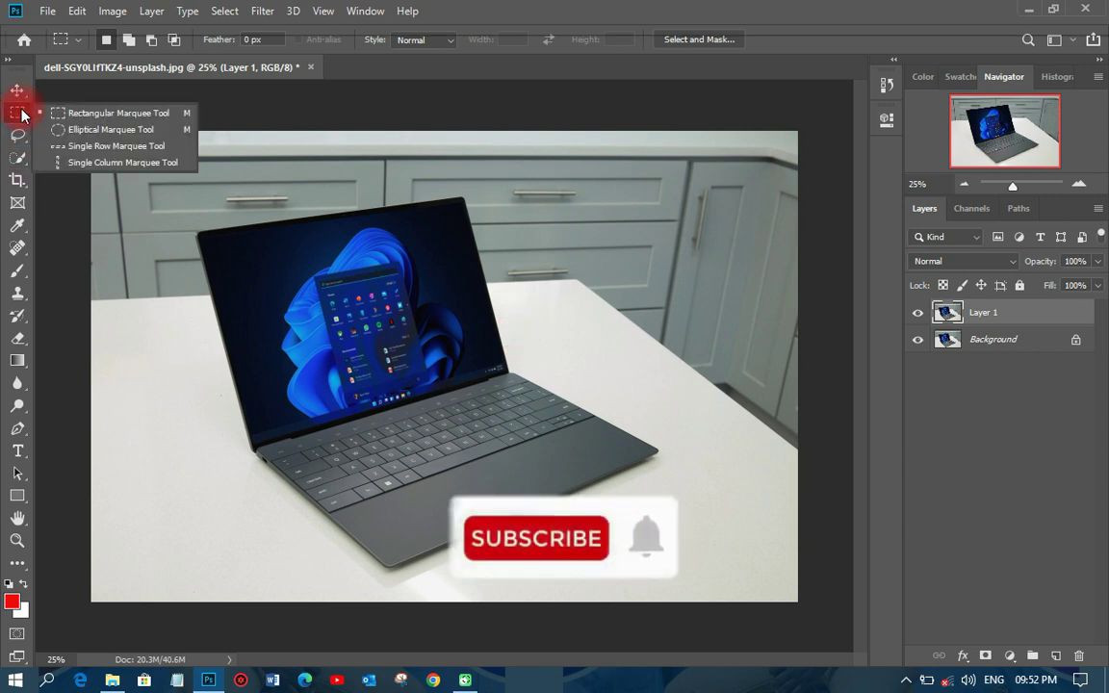
left_click(103, 113)
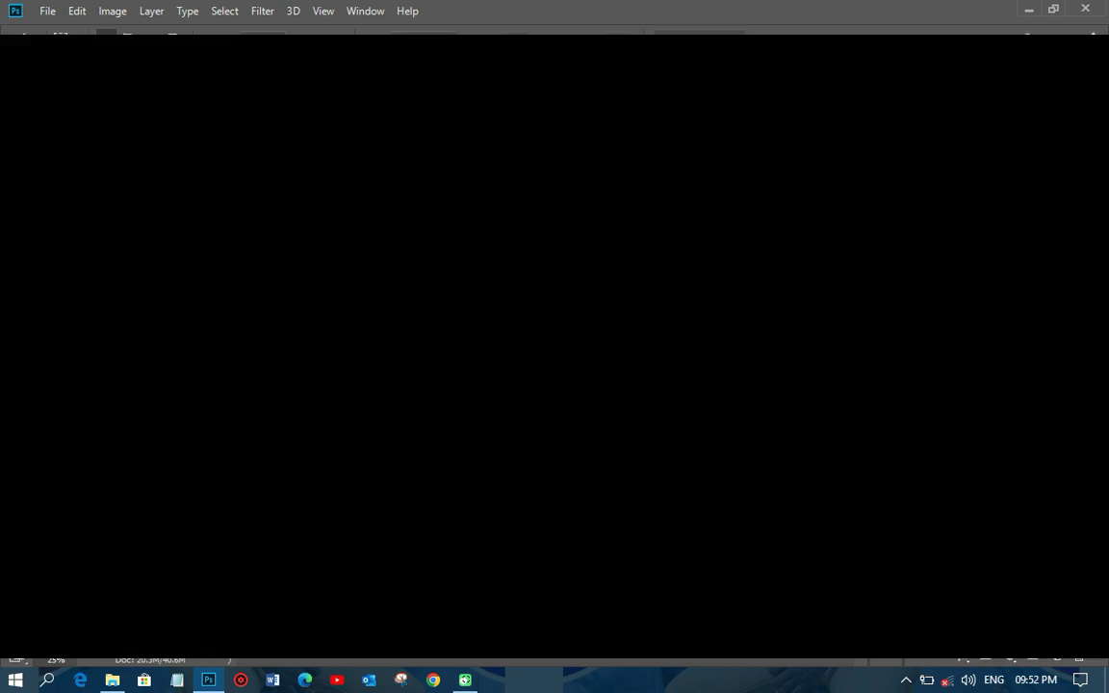
left_click_drag(652, 472, 799, 605)
left_click(799, 606)
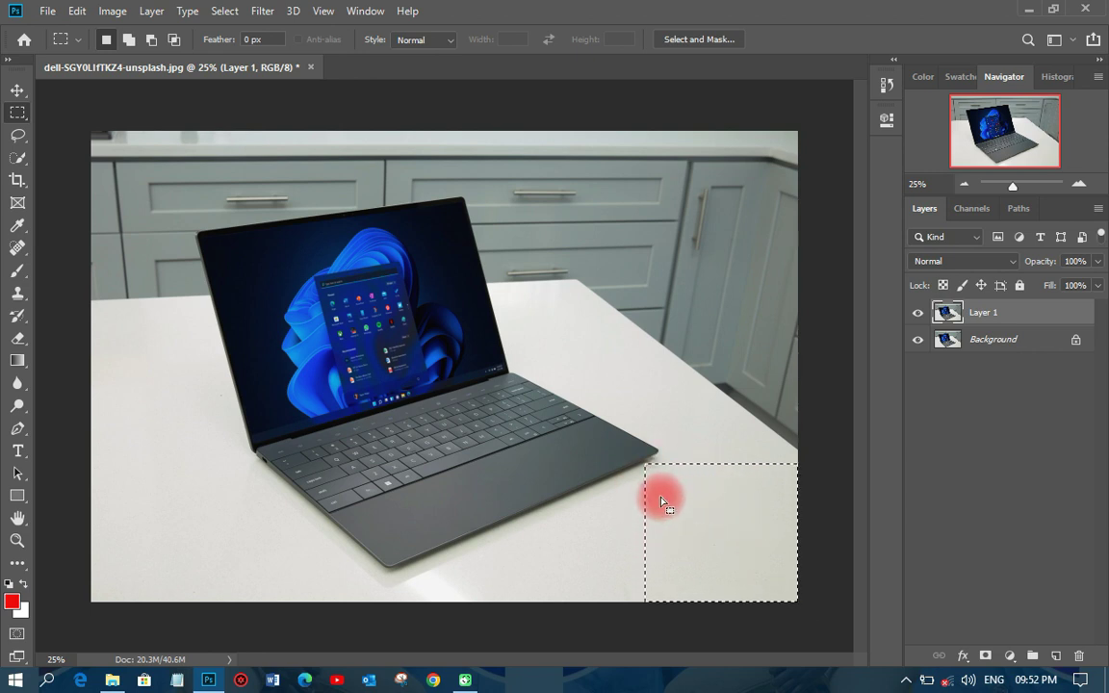
left_click_drag(587, 432, 797, 604)
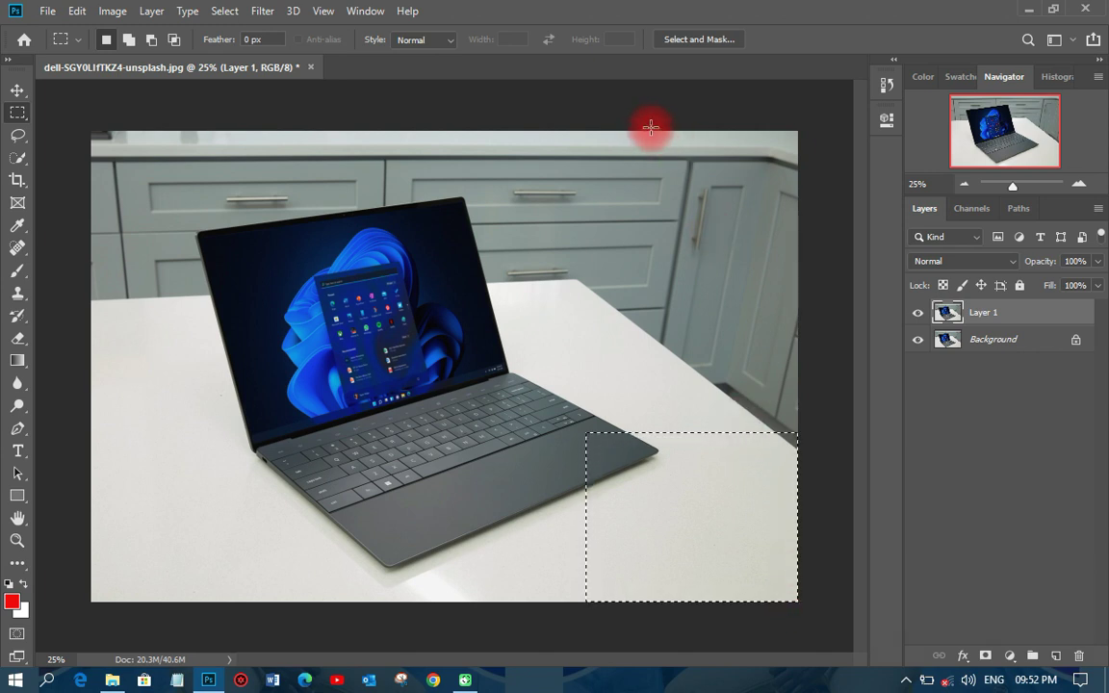
left_click_drag(651, 125, 798, 332)
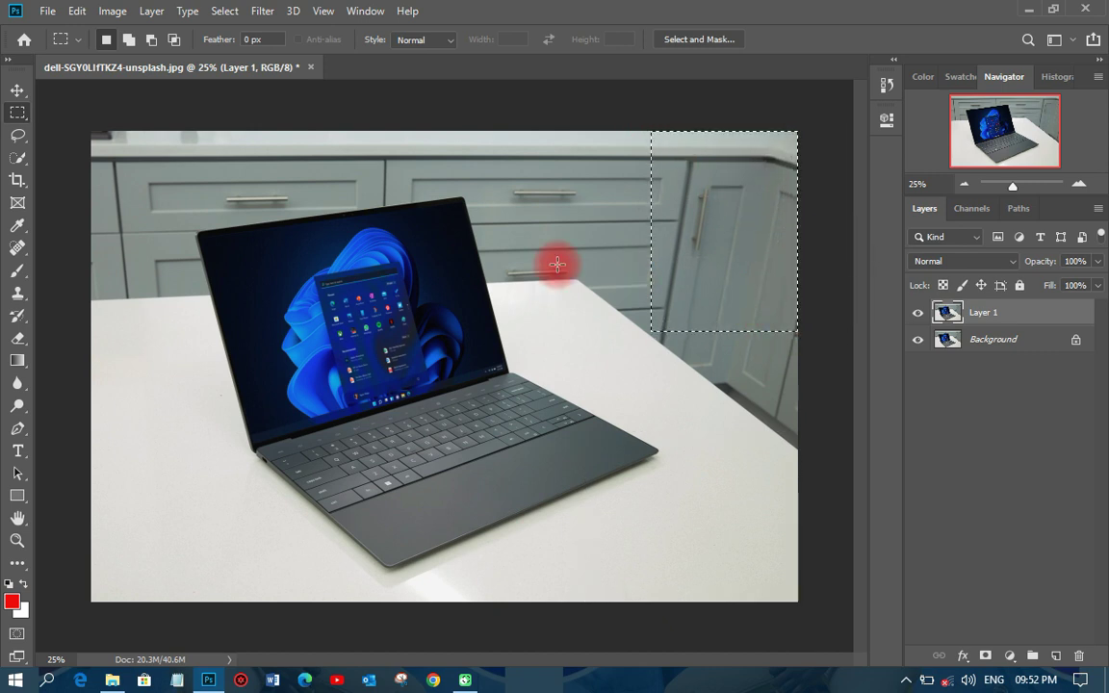
left_click_drag(600, 130, 810, 325)
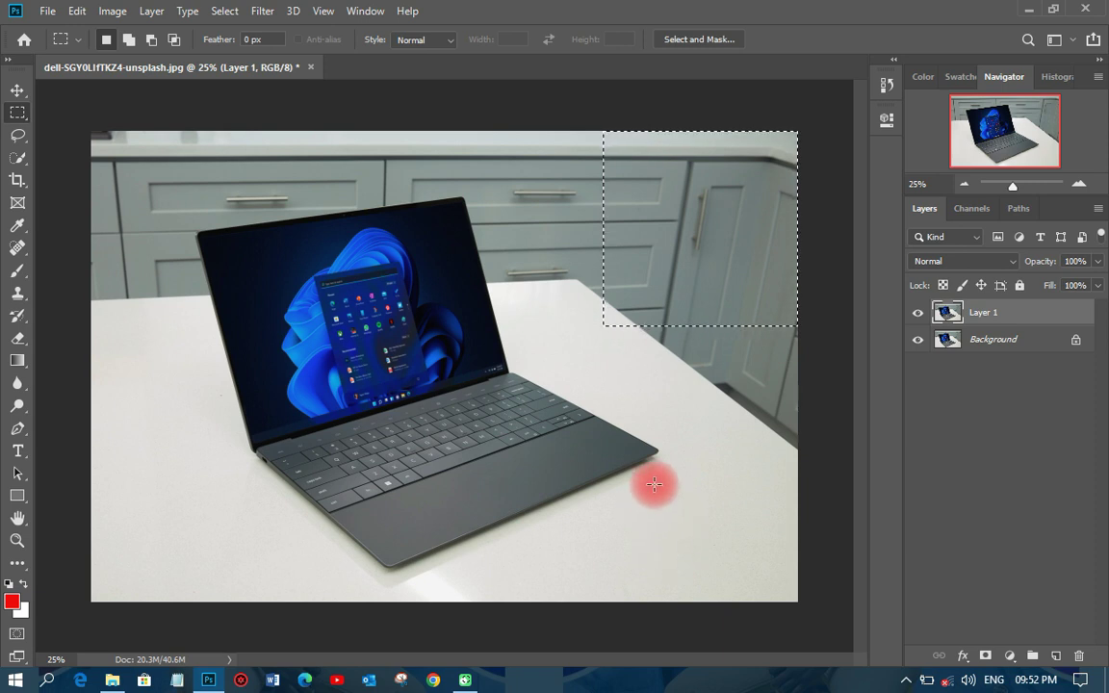
left_click_drag(652, 476, 804, 610)
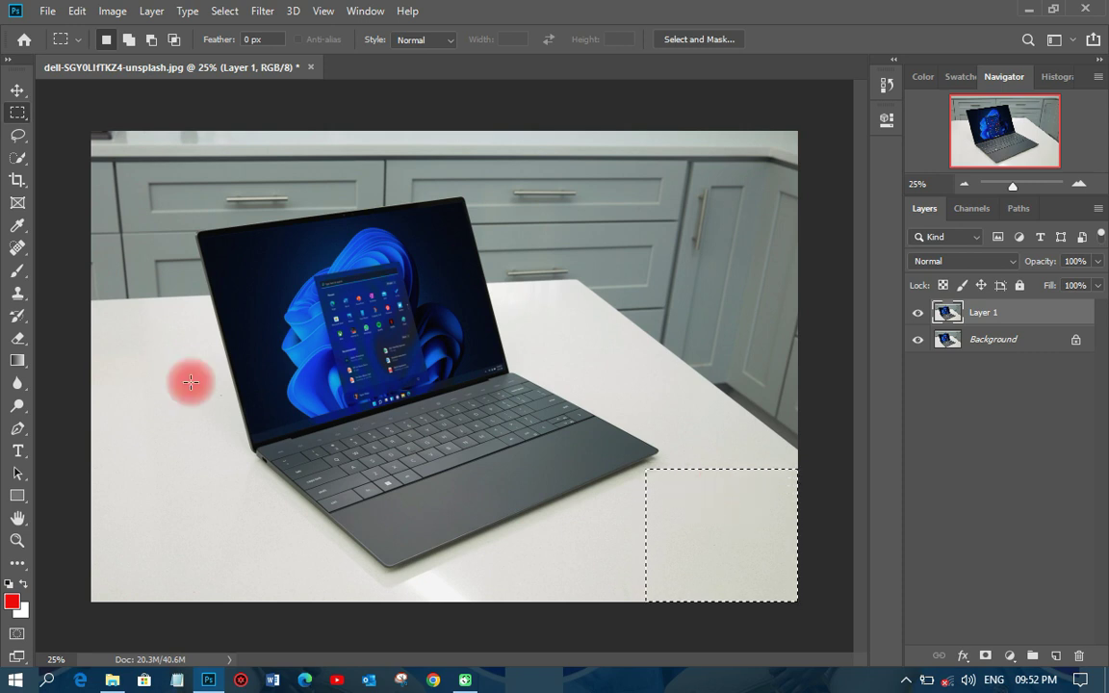
Step: Fill the selected corner of Layer 1 with a diagonal black-to-white linear gradient, then deselect the area
left_click(16, 362)
left_click_drag(15, 366, 19, 360)
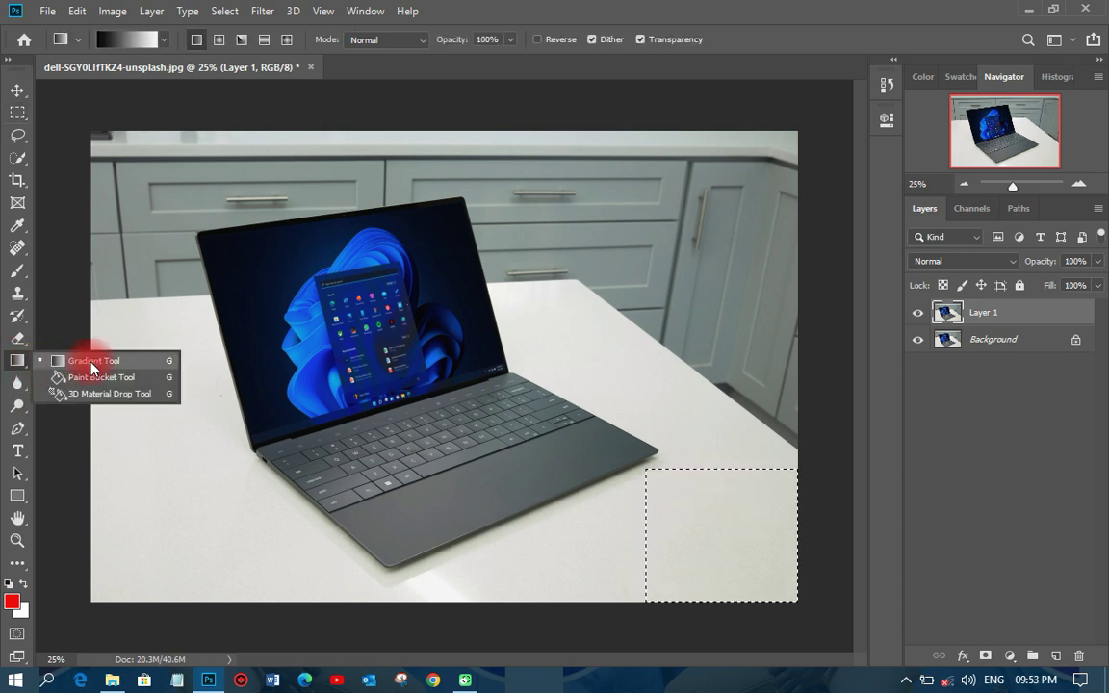
left_click(19, 364)
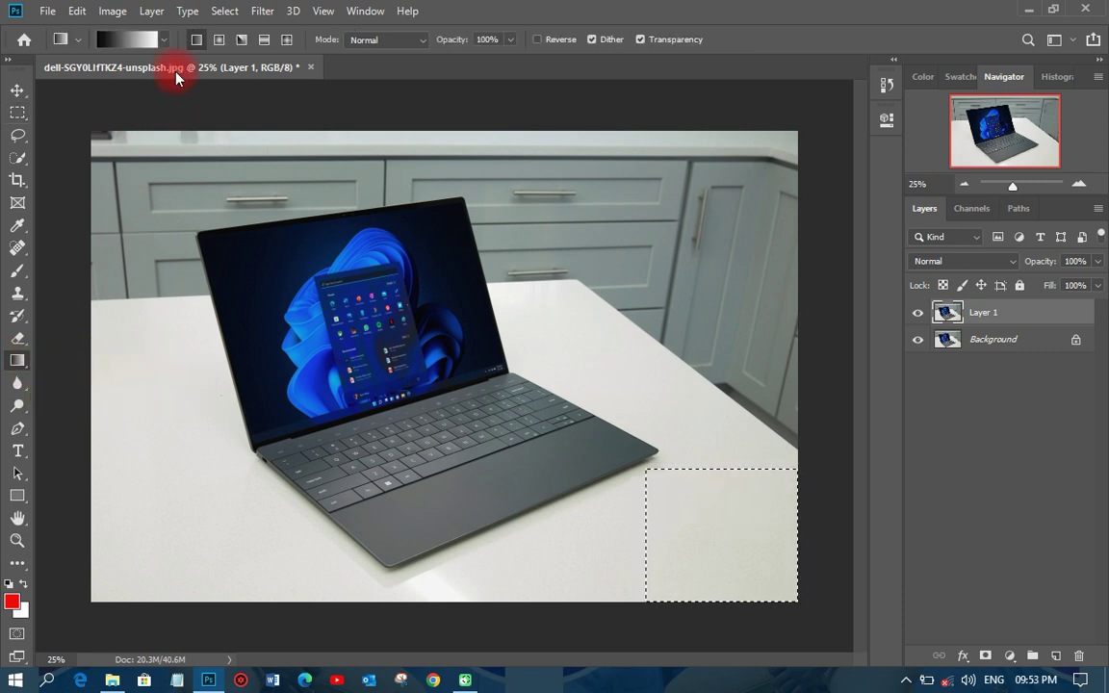
left_click(165, 39)
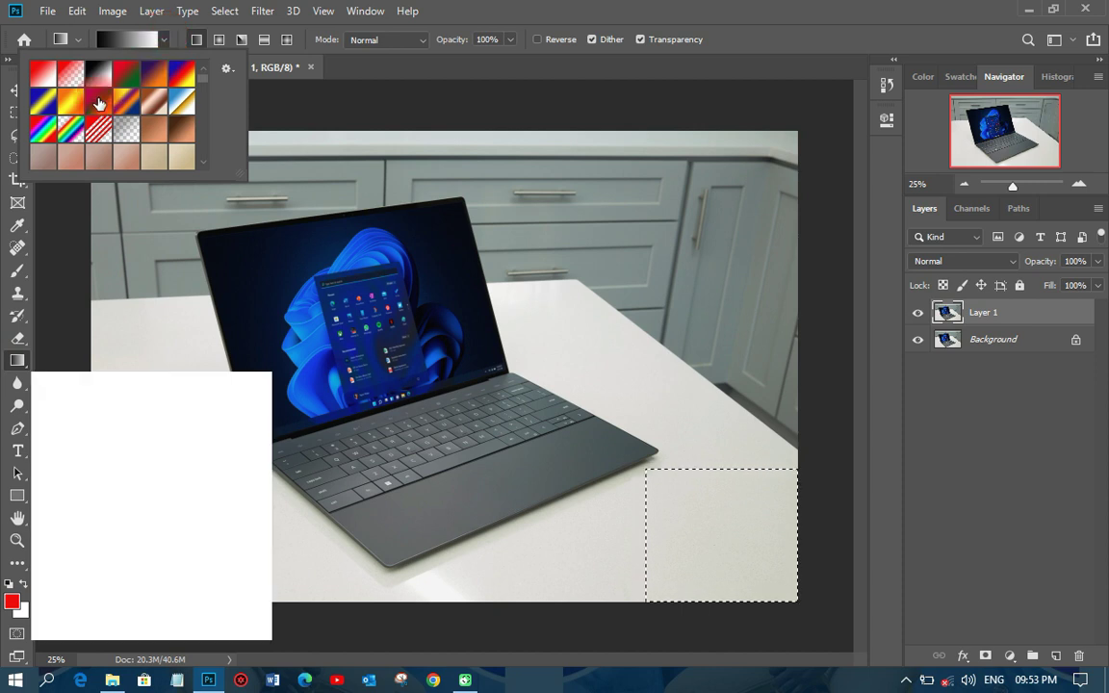
left_click(98, 71)
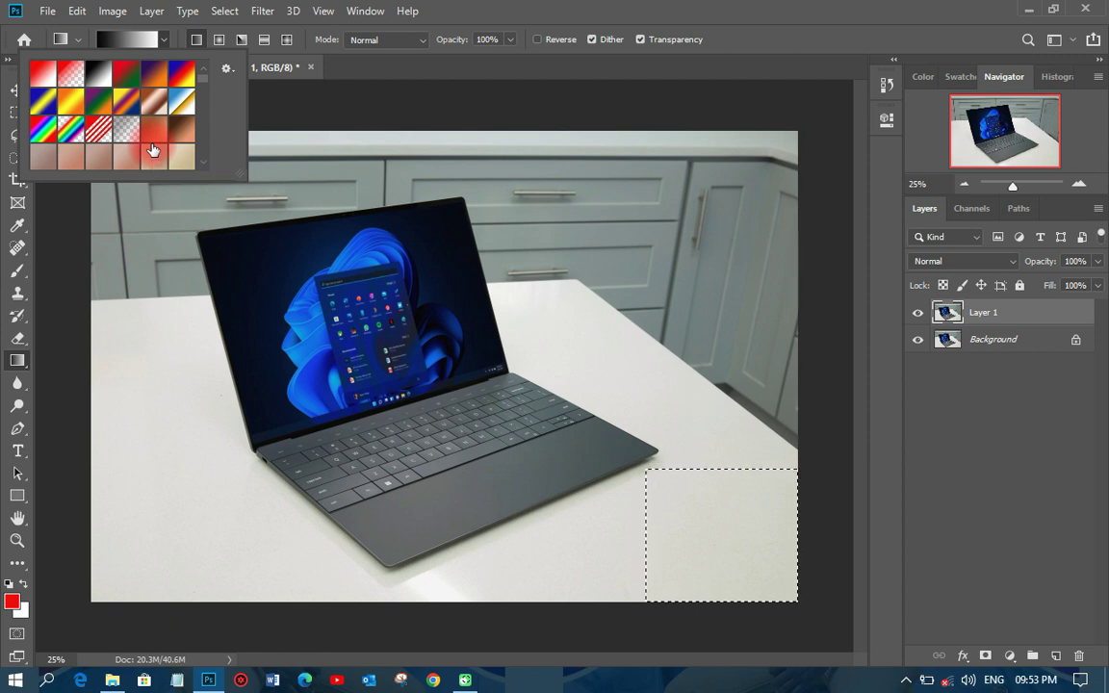
left_click(99, 73)
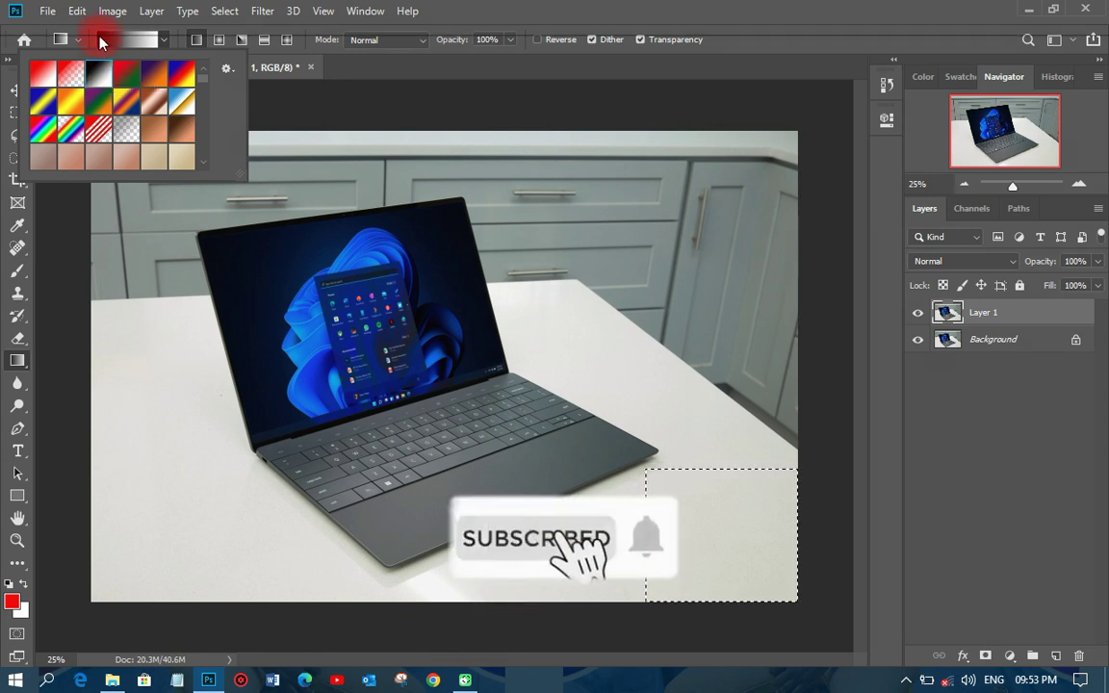
left_click(160, 39)
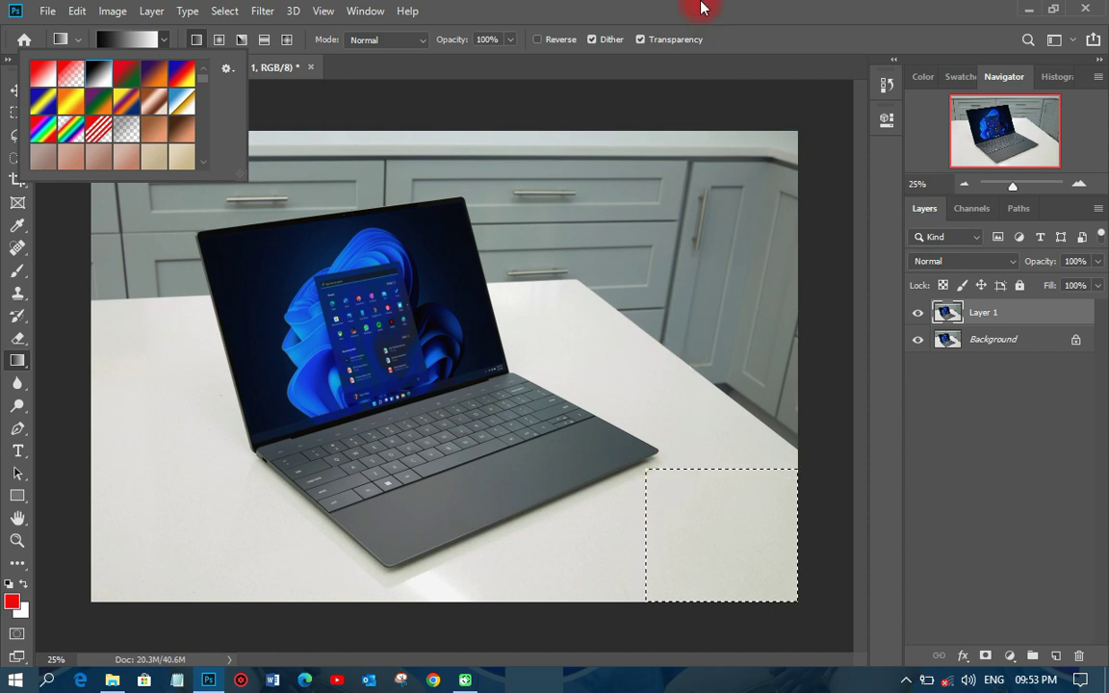
left_click(635, 10)
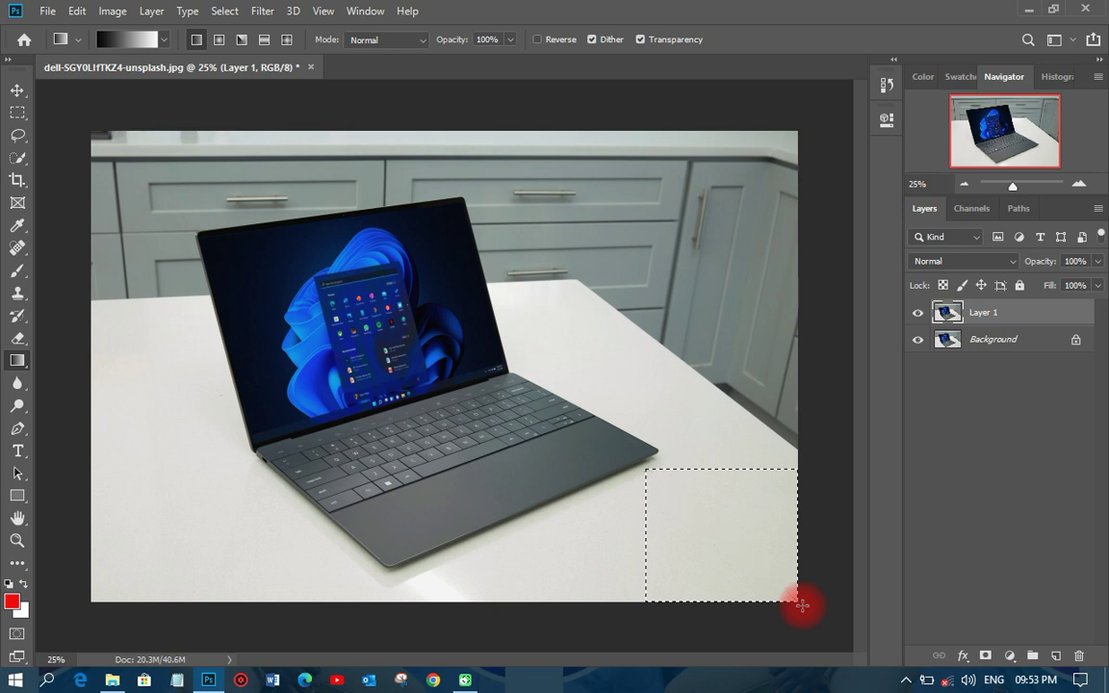
left_click_drag(803, 606, 803, 606)
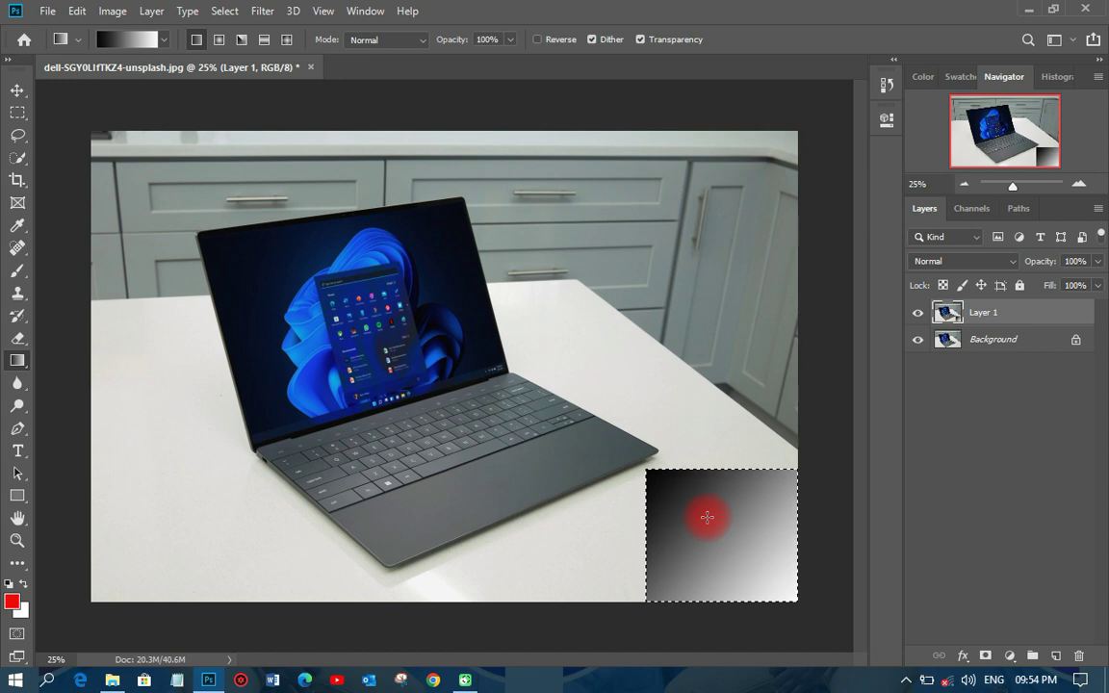
key("ctrl+d")
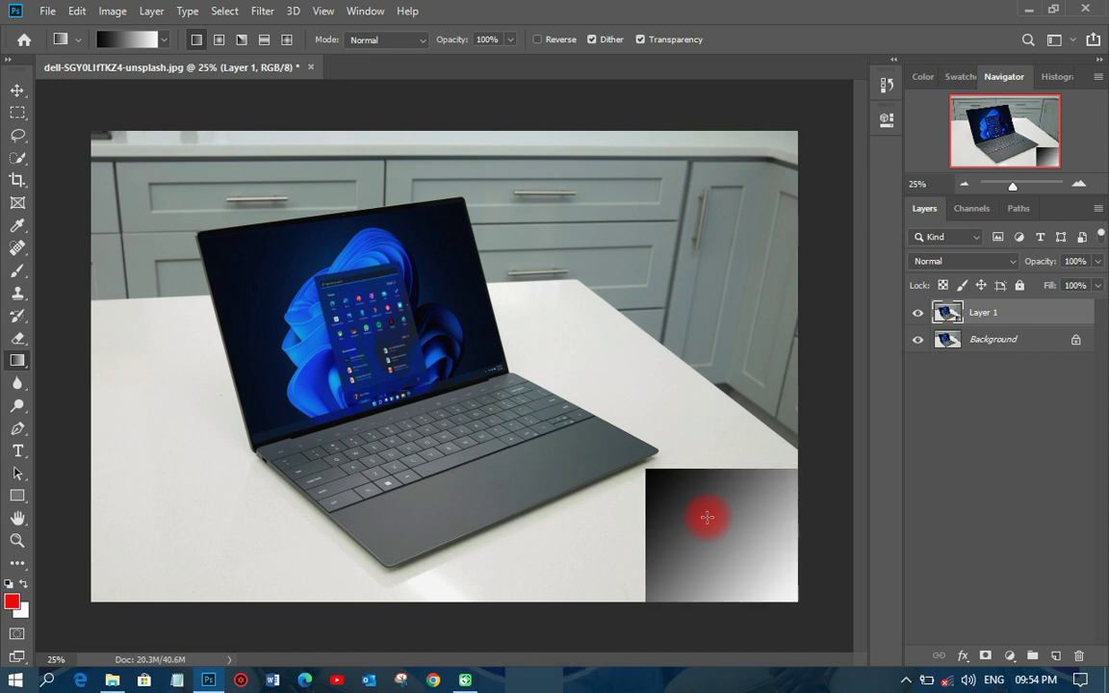
Step: Warp Layer 1 by pulling its lower-right corner up over the laptop's palm rest into a page curl, and apply it
key("v")
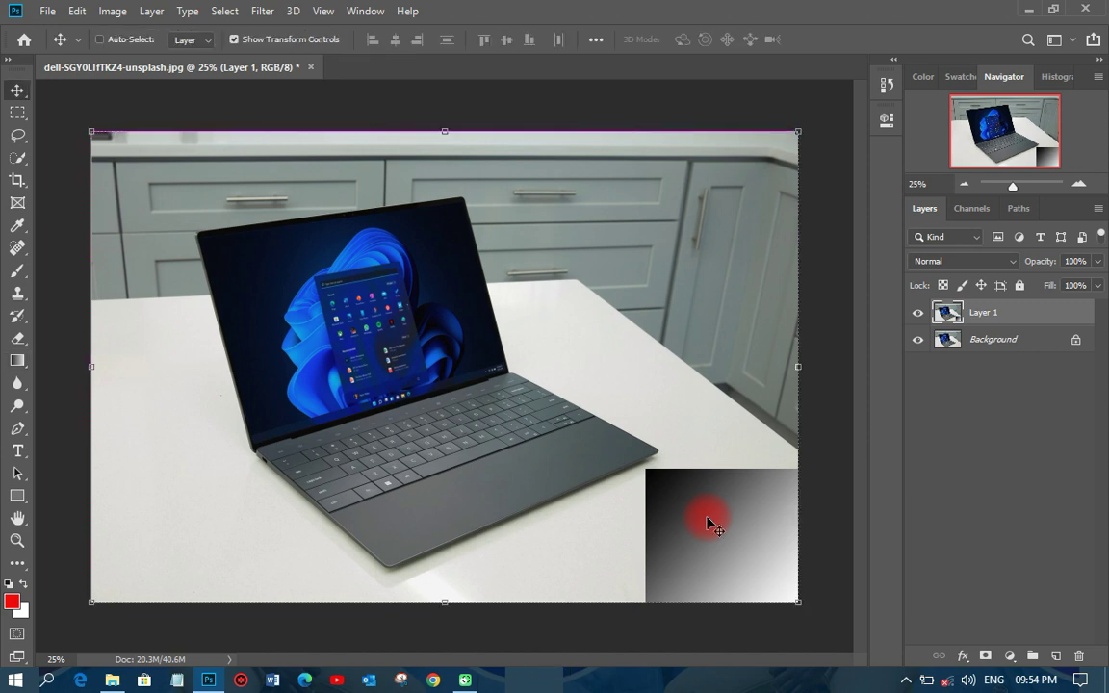
key("ctrl+t")
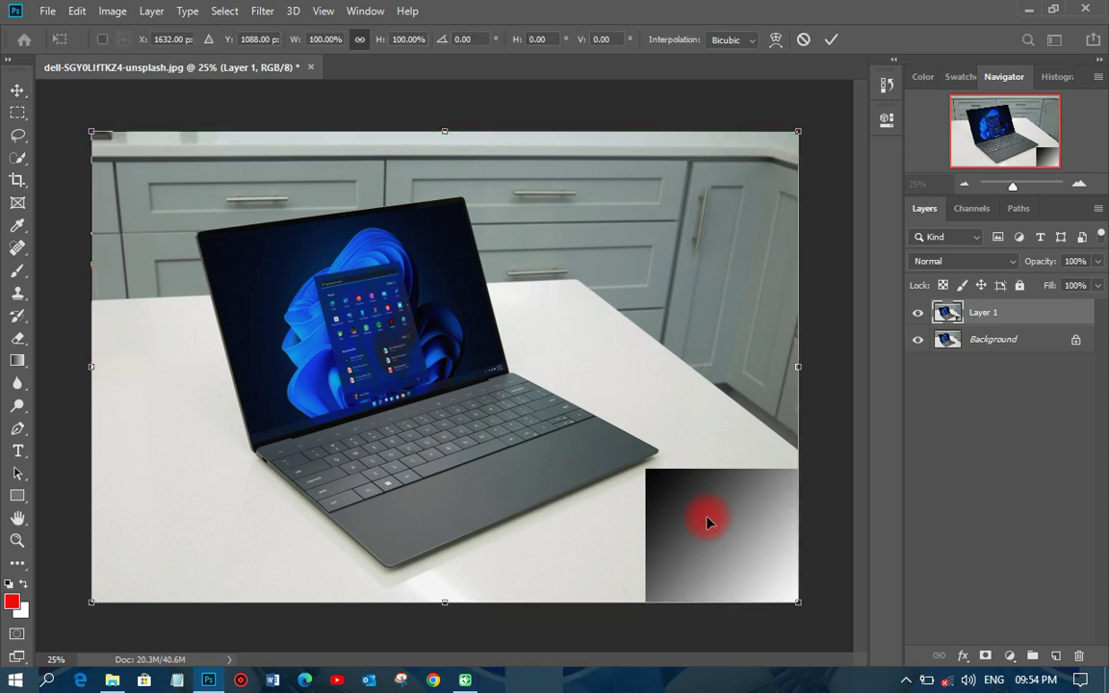
right_click(458, 226)
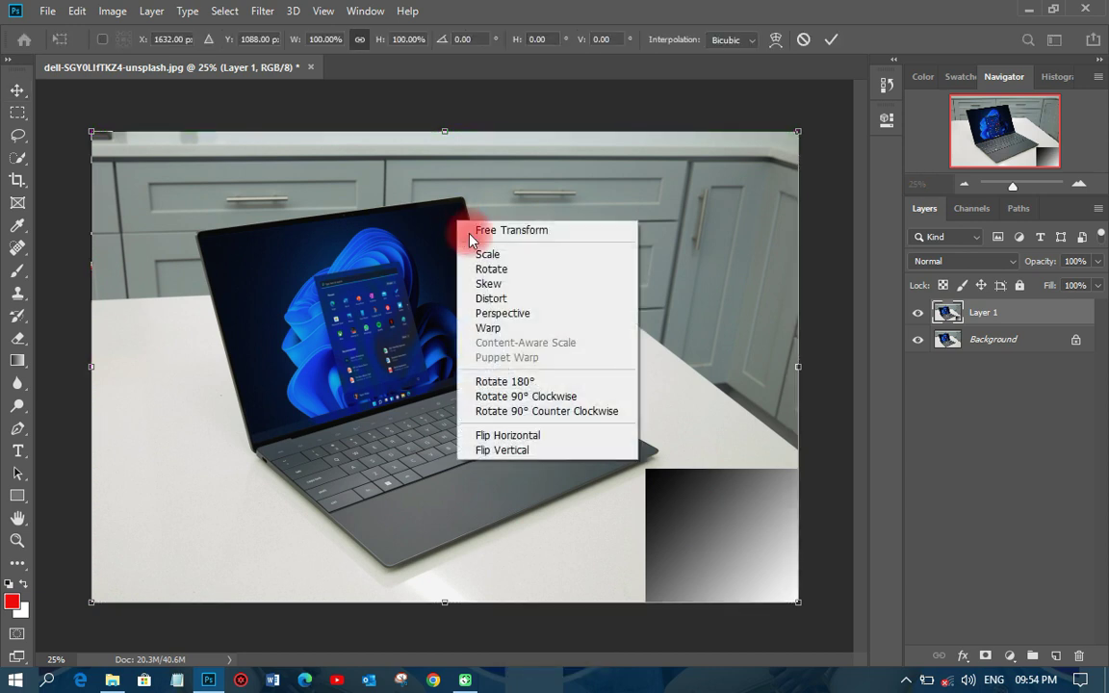
left_click(488, 328)
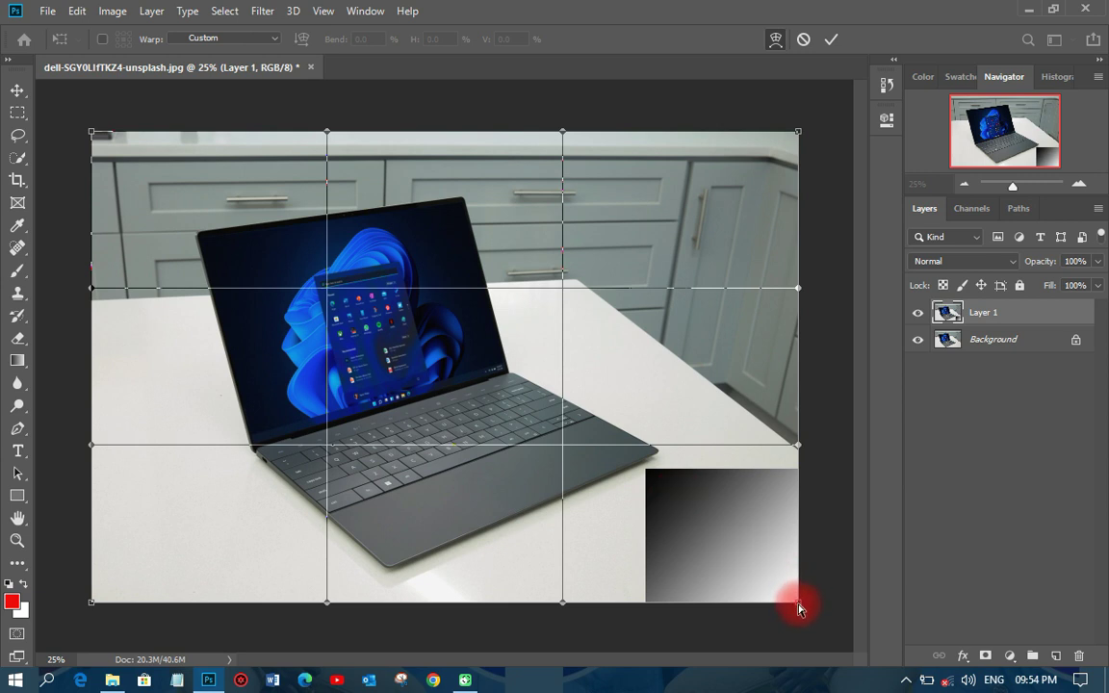
left_click_drag(798, 605, 563, 413)
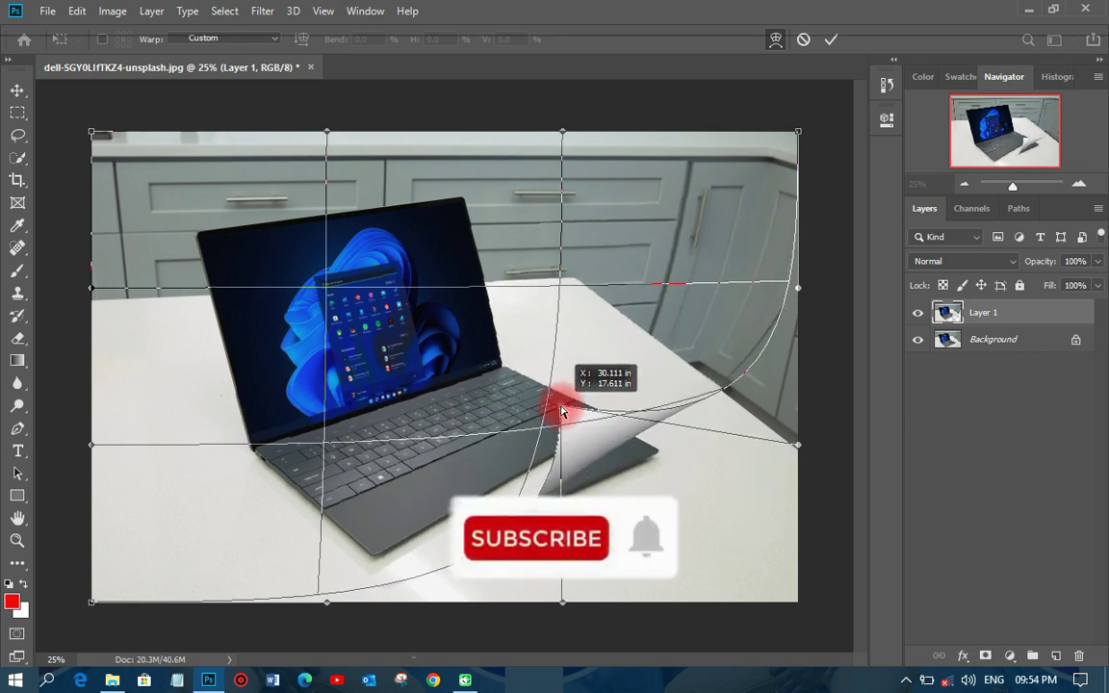
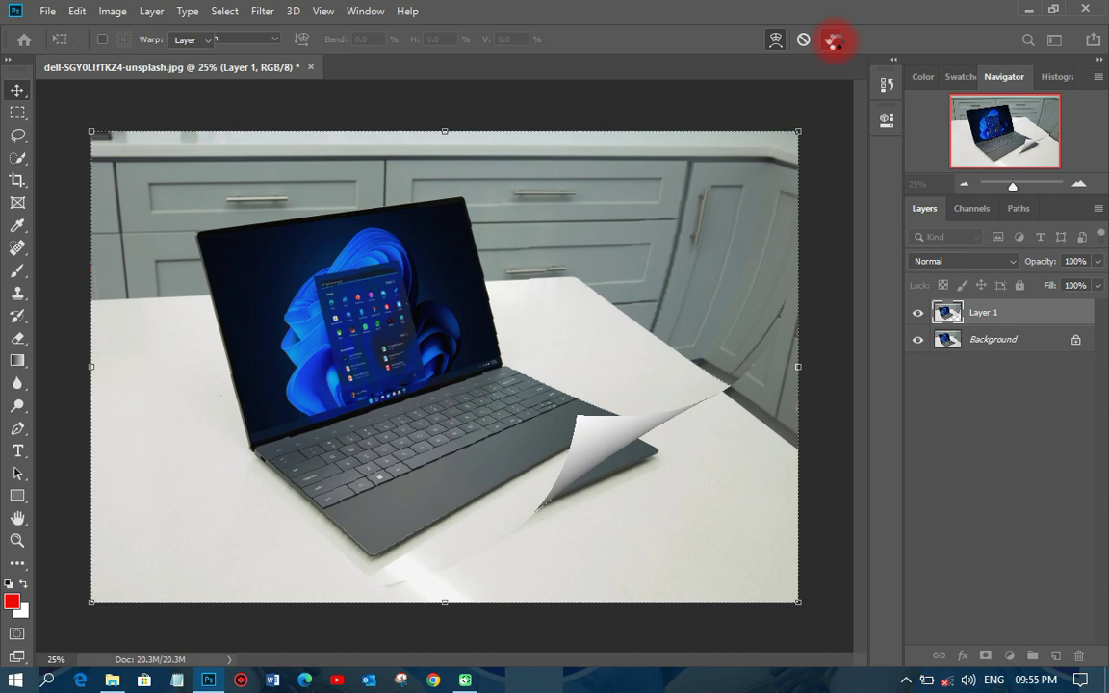
left_click(836, 39)
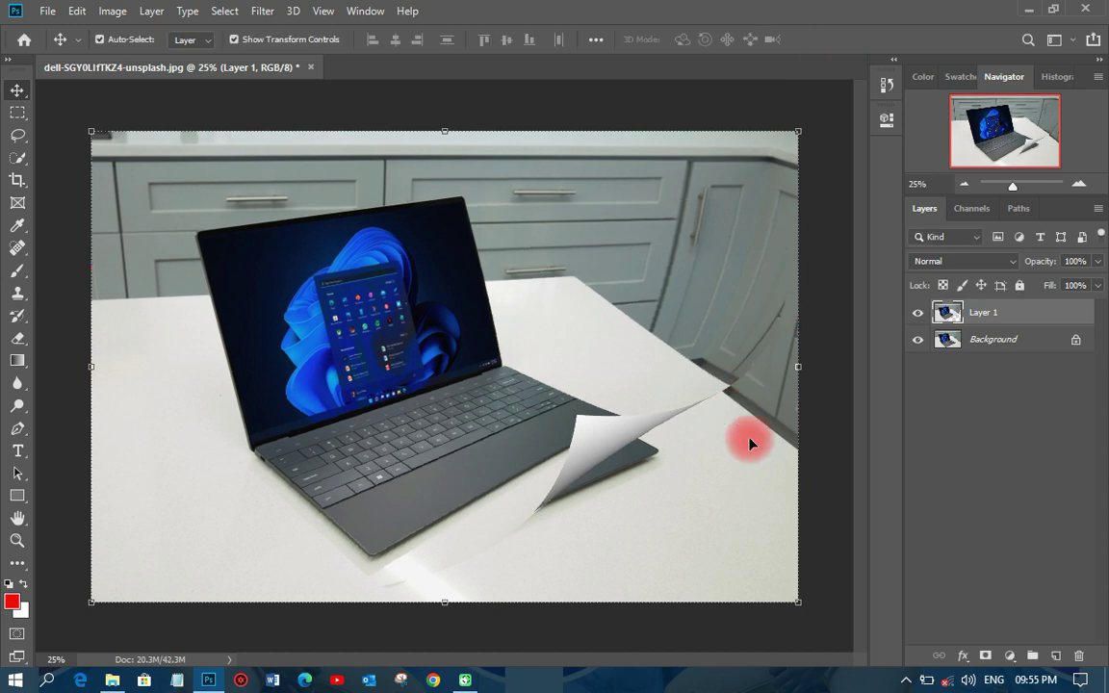
left_click(824, 471)
Step: Hide the Background layer so that only the curled Layer 1 shows
scroll(654, 491, "up", 1)
scroll(649, 482, "up", 2)
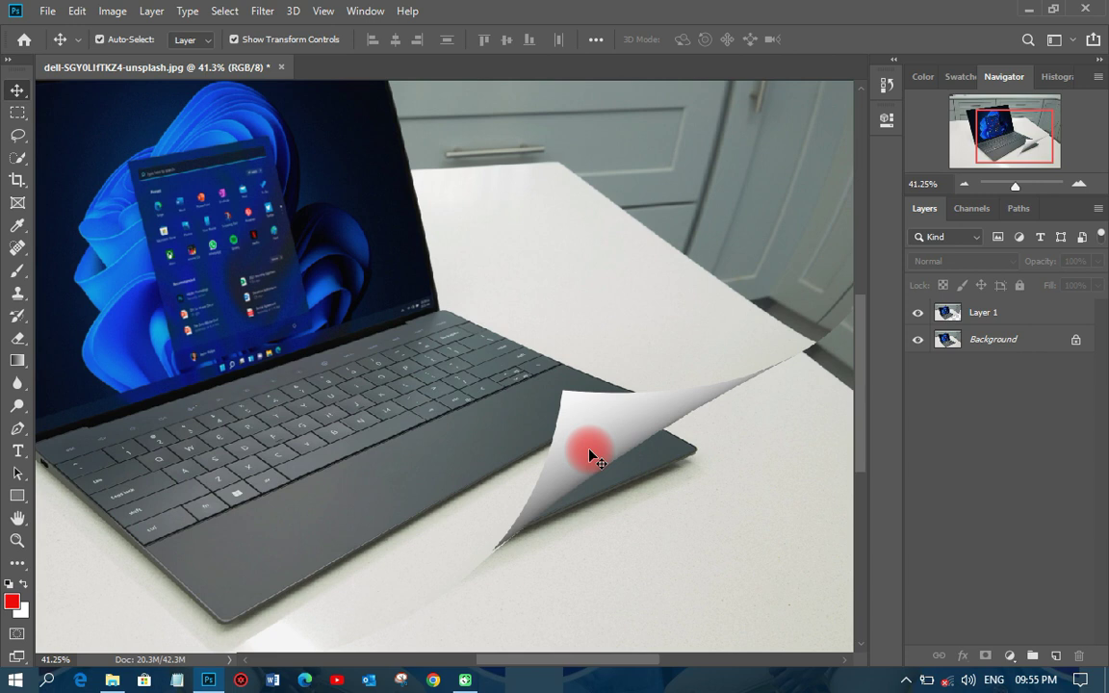
scroll(685, 451, "up", 3)
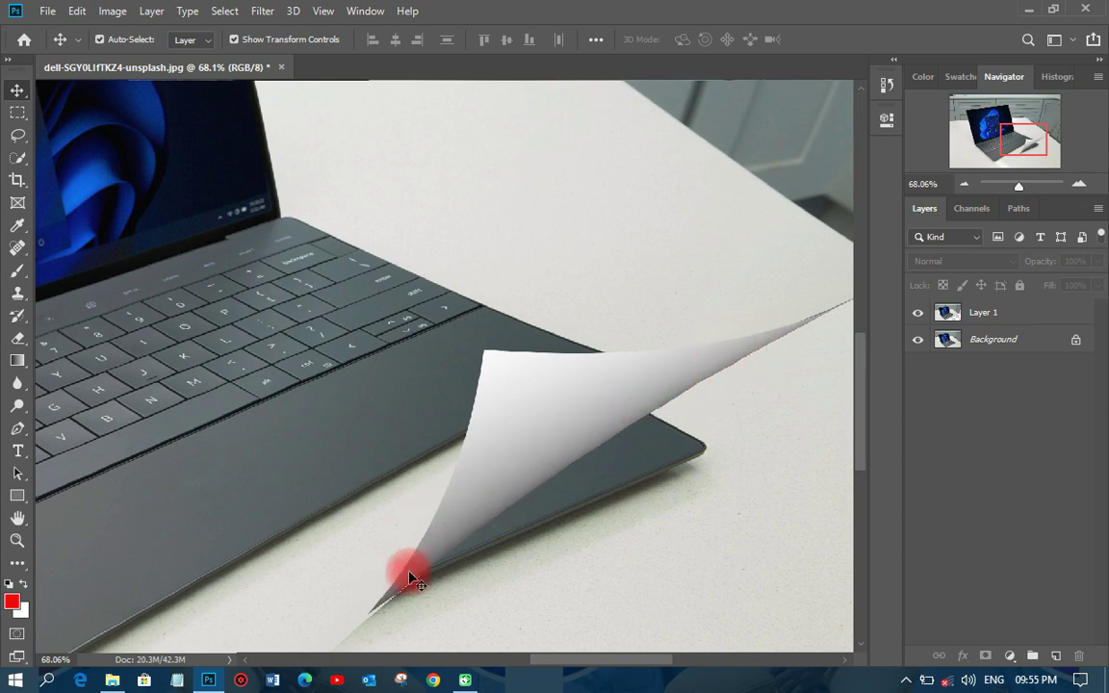
scroll(515, 584, "down", 6)
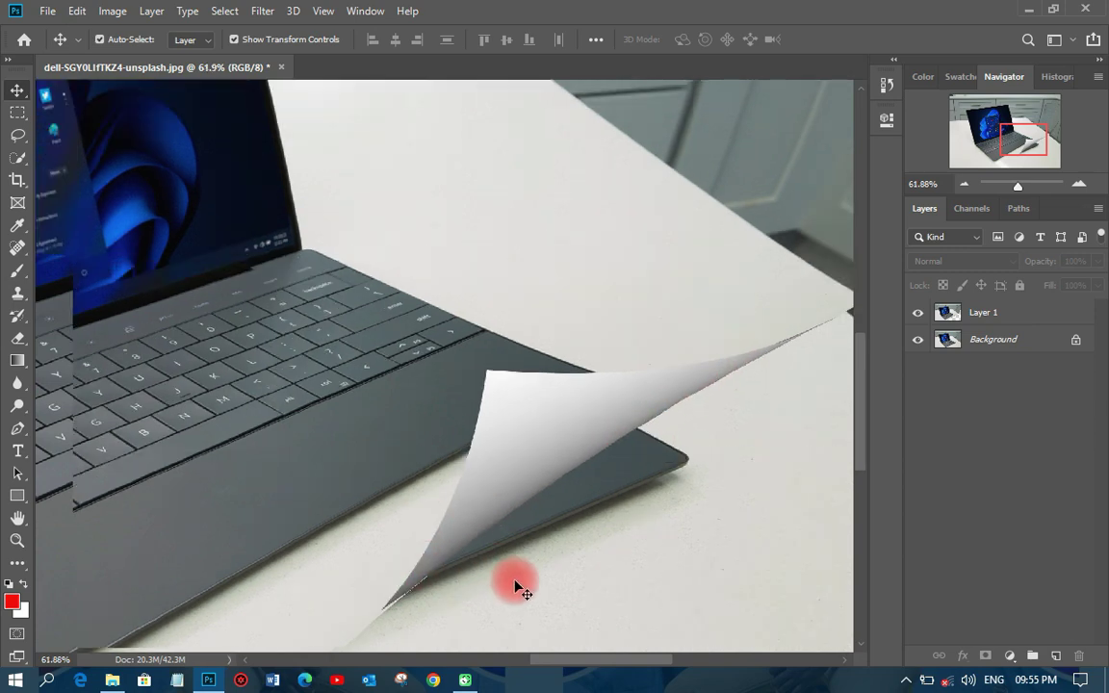
scroll(590, 508, "up", 1)
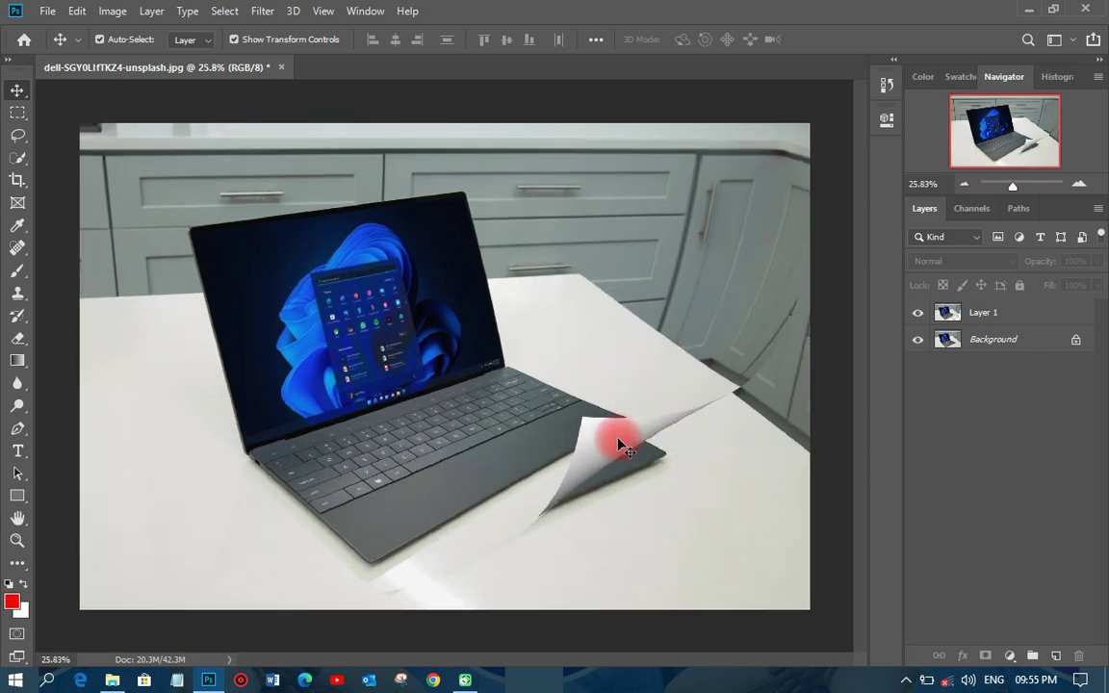
left_click(919, 347)
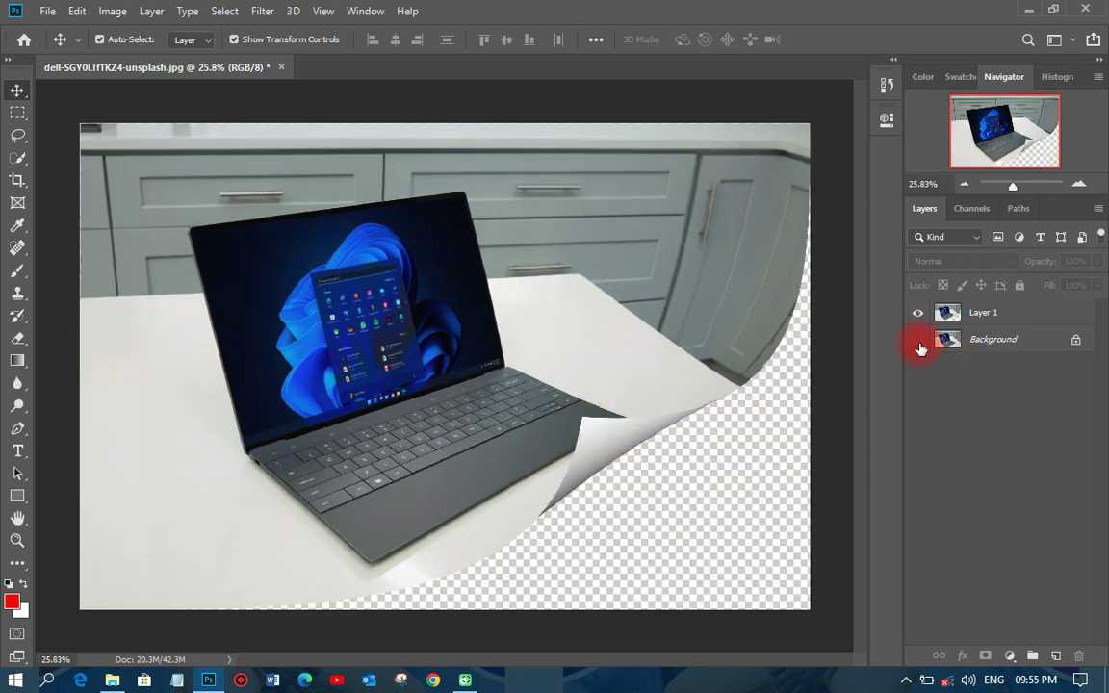
Step: Add a Solid Color fill layer directly above the Background layer, using the light grey e2e1dd sampled from the tabletop
left_click(974, 343)
left_click(1009, 656)
left_click(1016, 344)
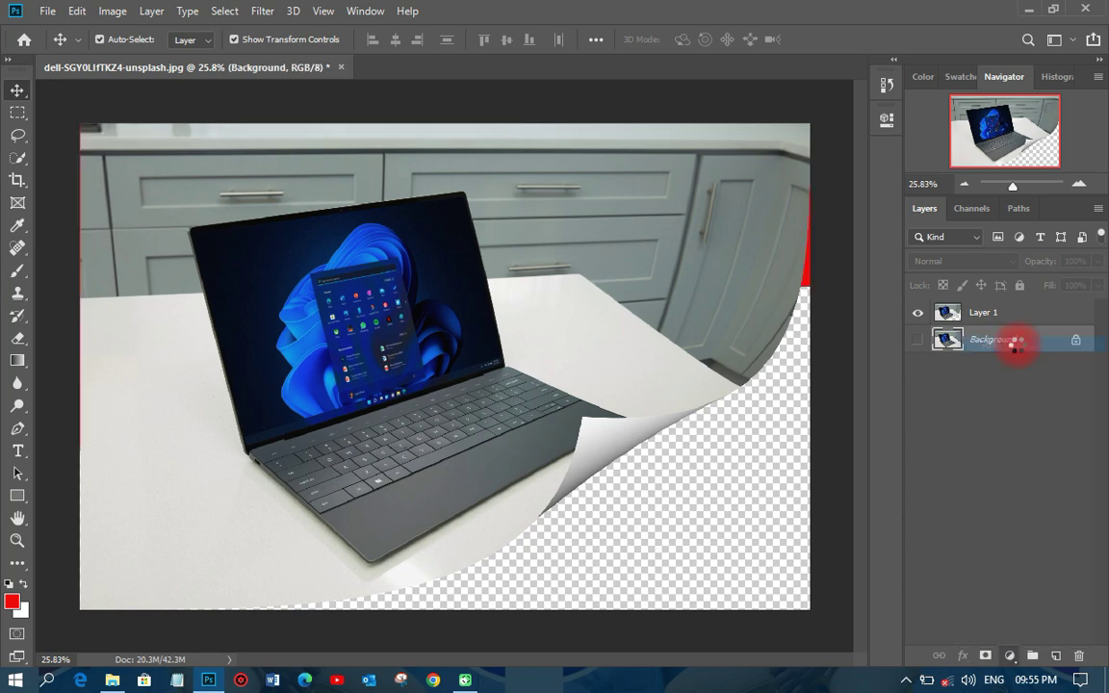
left_click(520, 503)
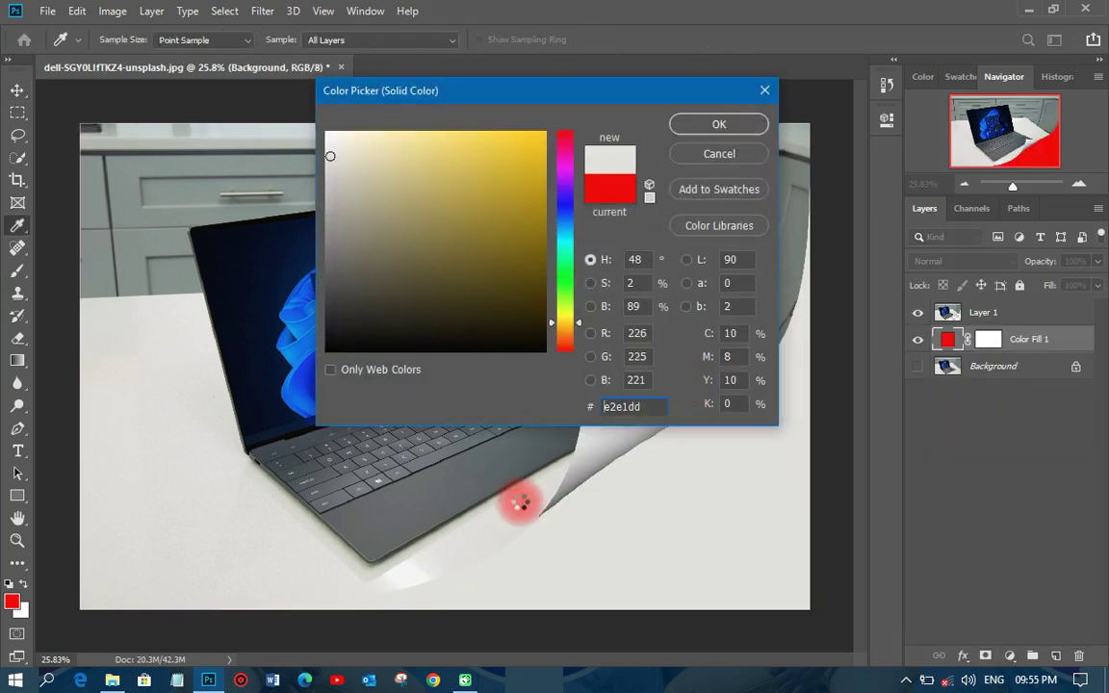
left_click(724, 122)
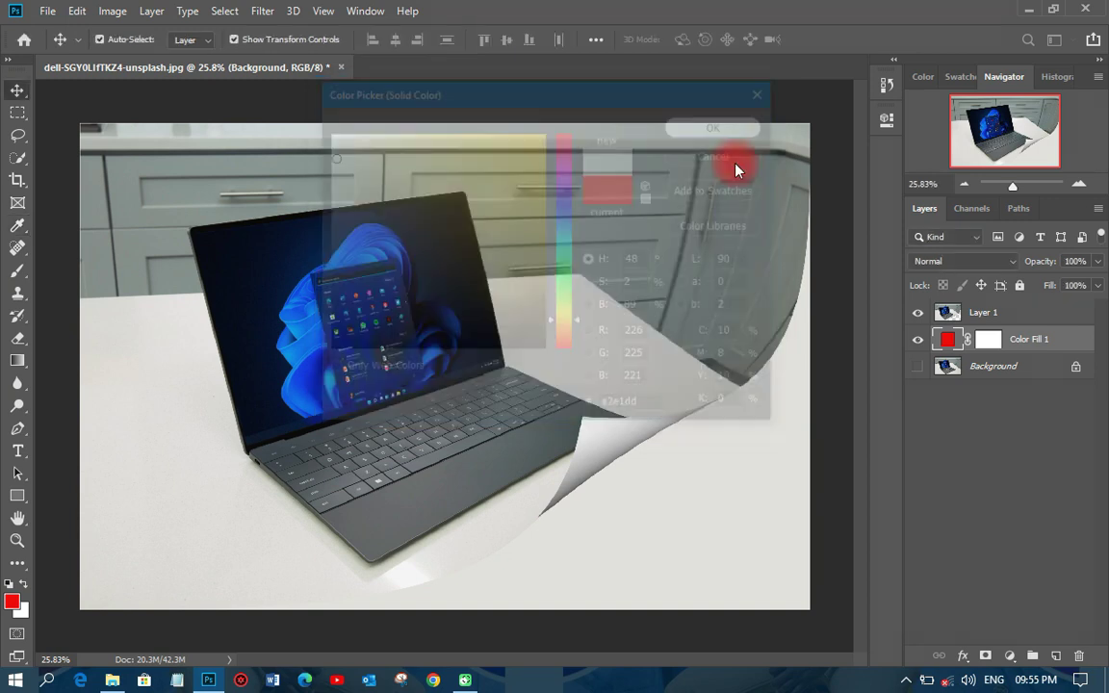
Step: Apply a Drop Shadow to Layer 1 with a size of 136 px, a distance of 19 px and increased opacity
left_click(662, 377)
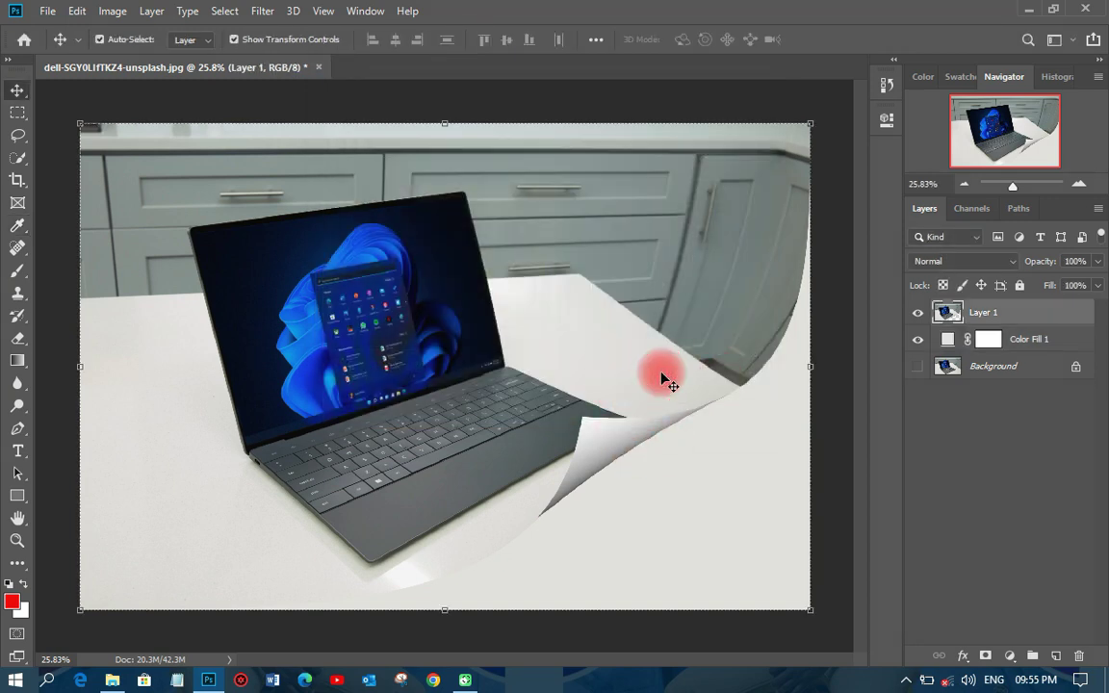
left_click(962, 656)
left_click(977, 655)
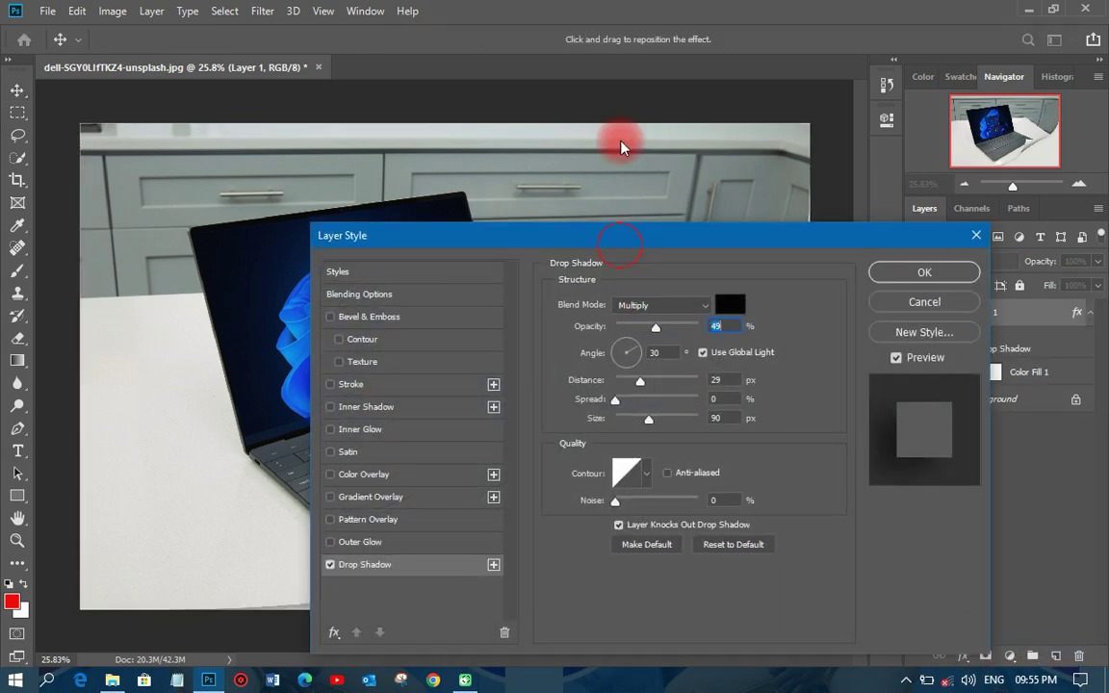
left_click_drag(621, 146, 576, 23)
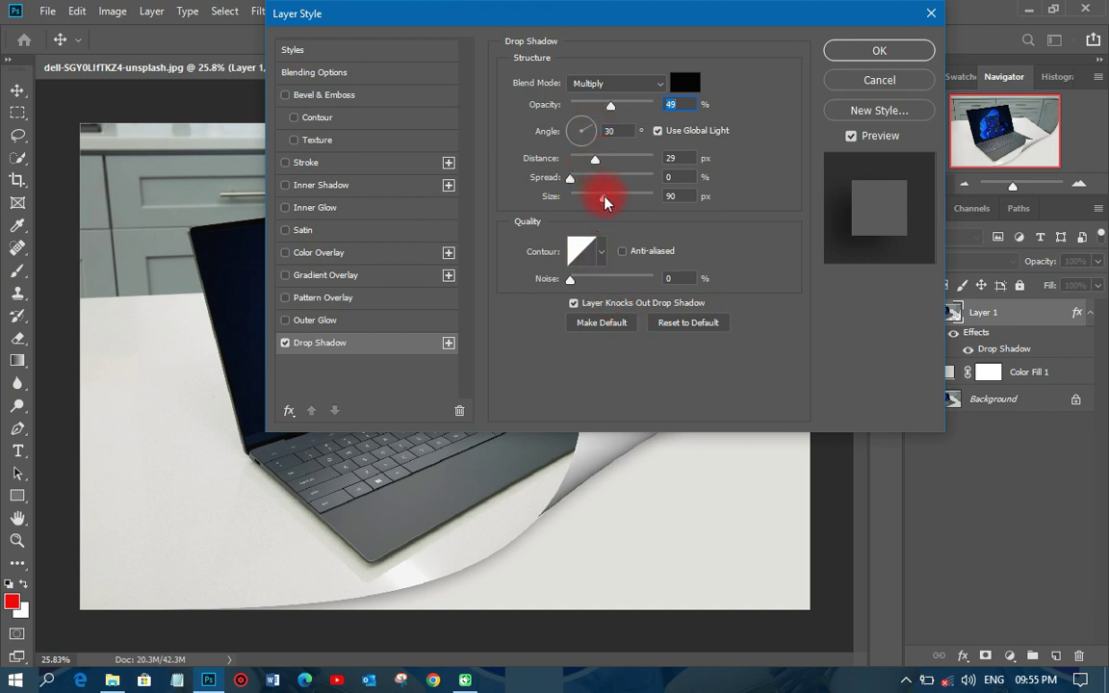
left_click_drag(604, 200, 618, 199)
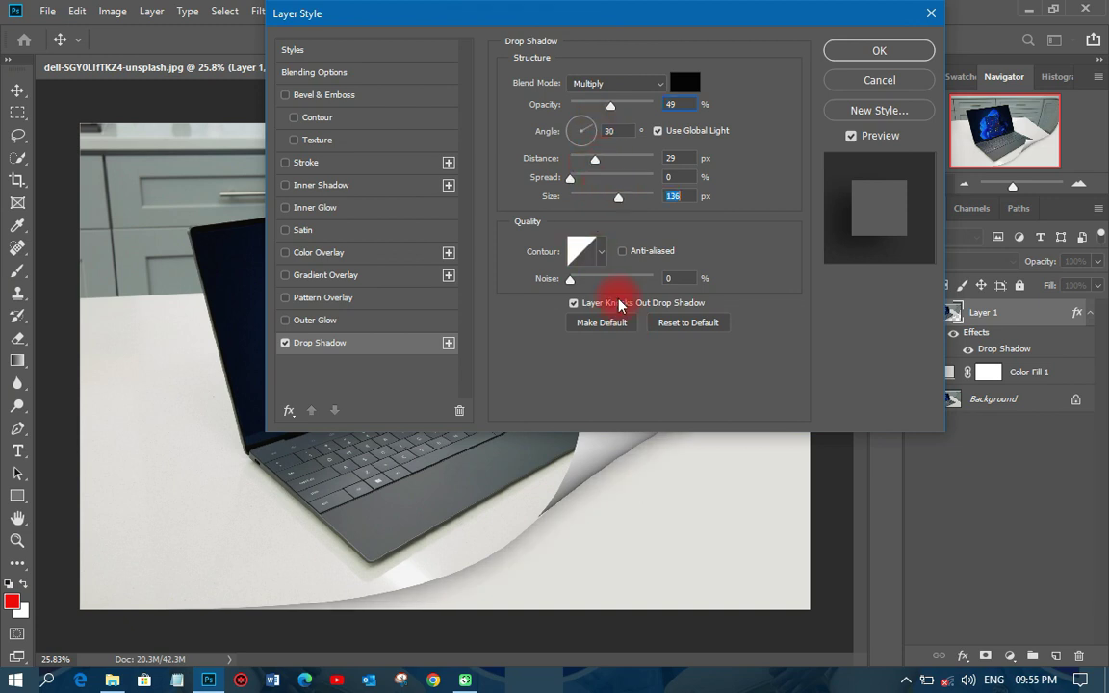
mouse_move(595, 159)
left_mouse_down()
mouse_move(575, 165)
mouse_move(589, 164)
left_mouse_up()
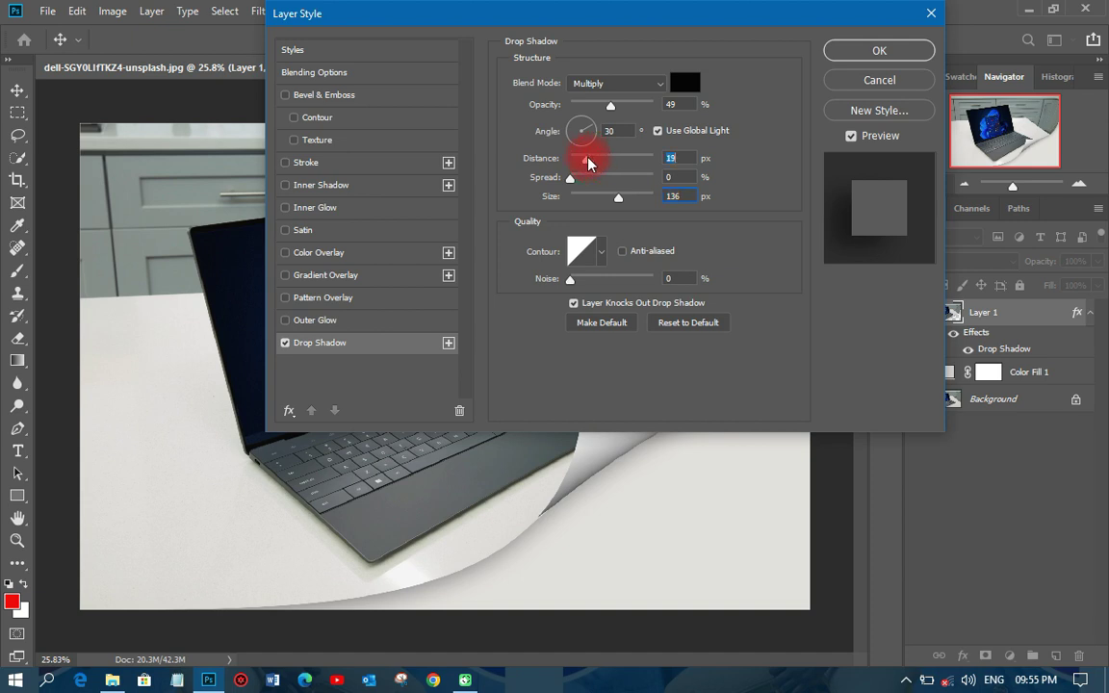
left_click_drag(611, 104, 636, 107)
left_click(836, 55)
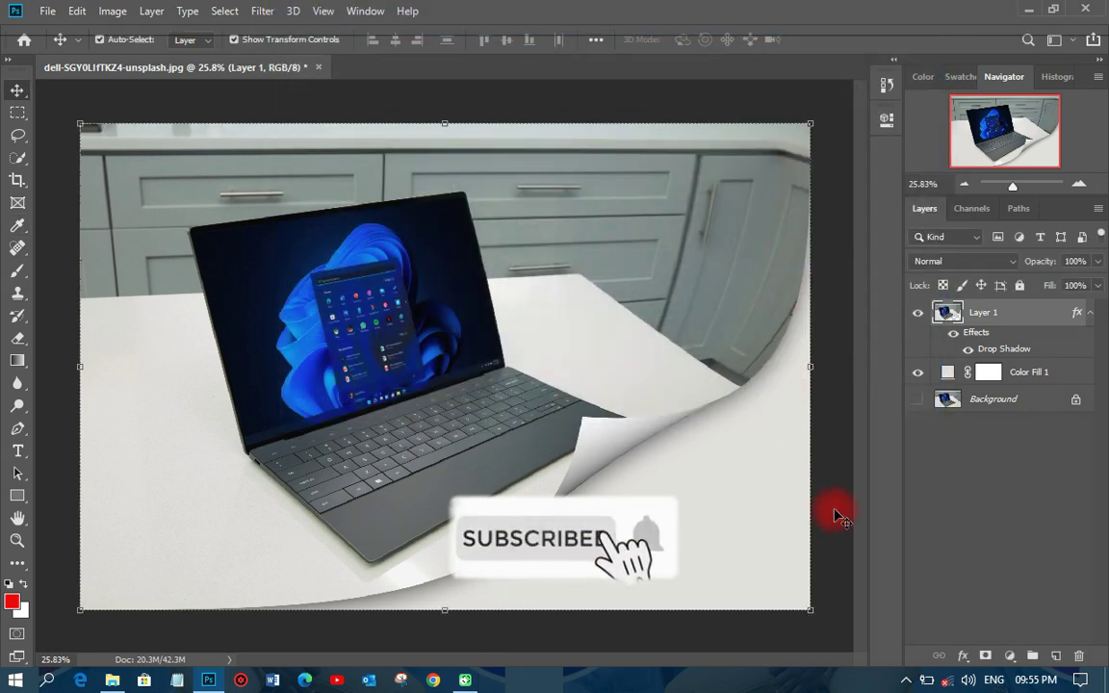